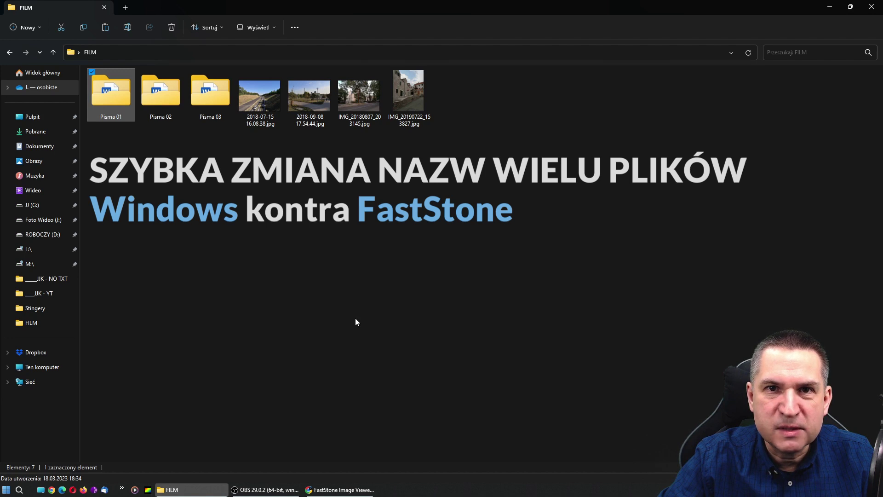
Rename all files in the Pisma 01 folder at once with the base name Podania.
double_click(104, 98)
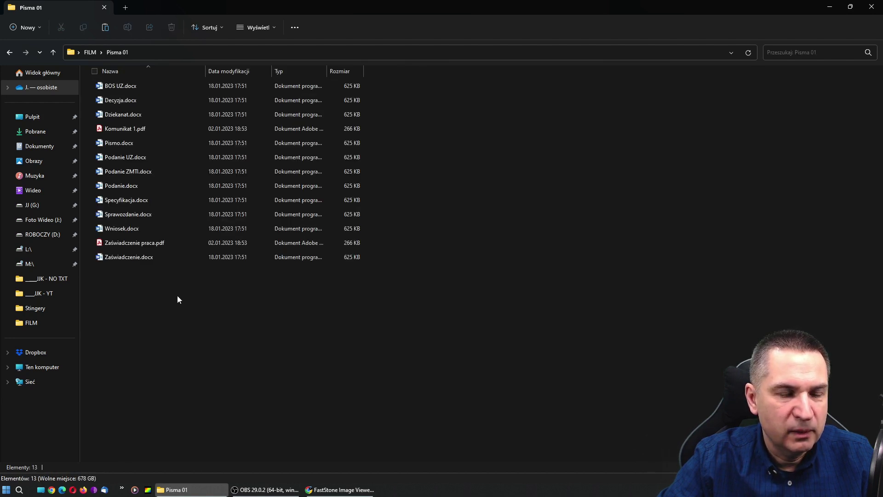
drag(177, 296, 126, 88)
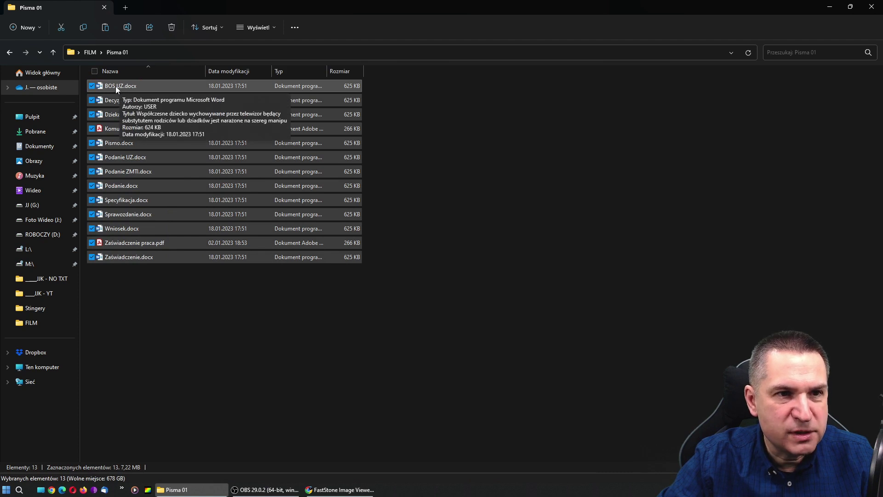
right_click(115, 87)
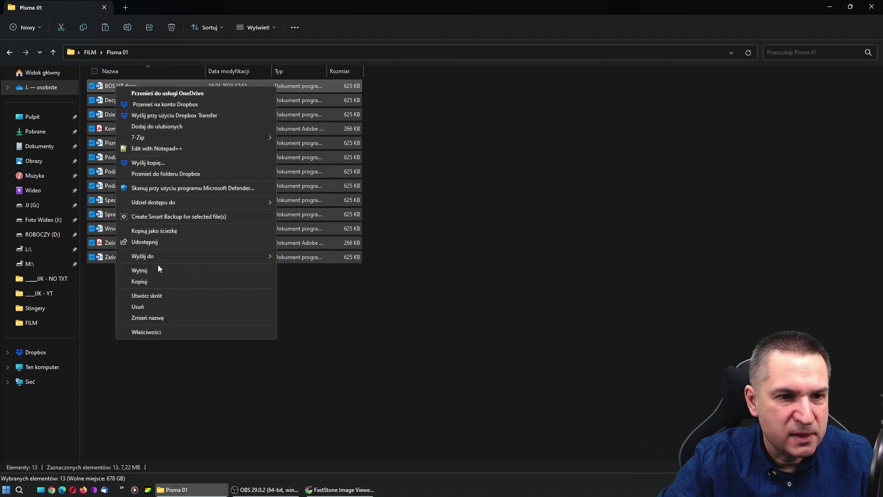
click(156, 318)
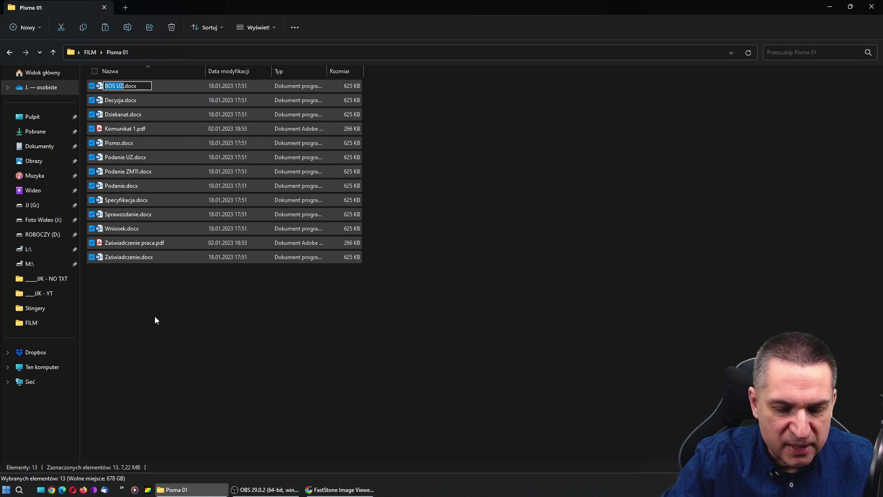
text(Podania)
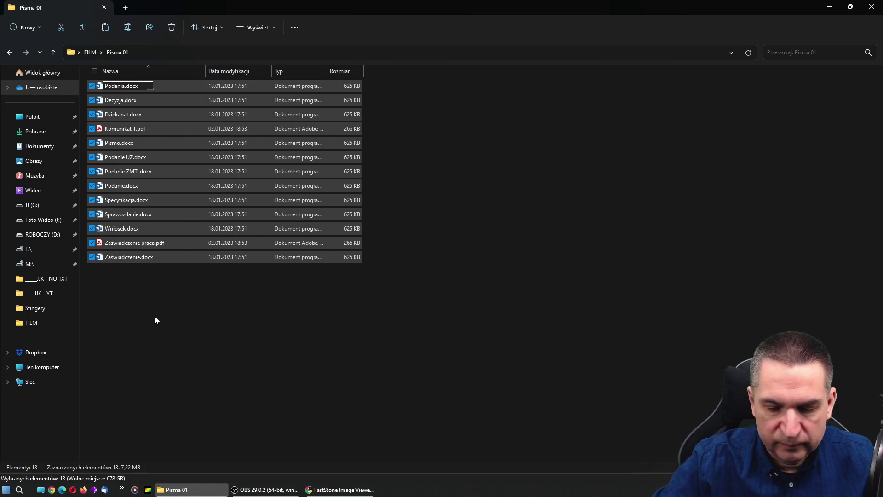
key(Return)
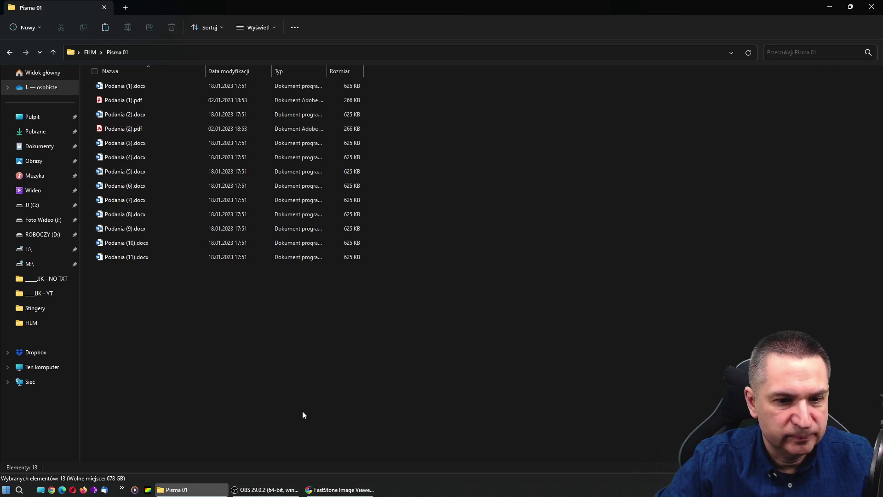
Switch to Chrome with the FastStone website and open the download page for FastStone Image Viewer 7.7.
click(340, 489)
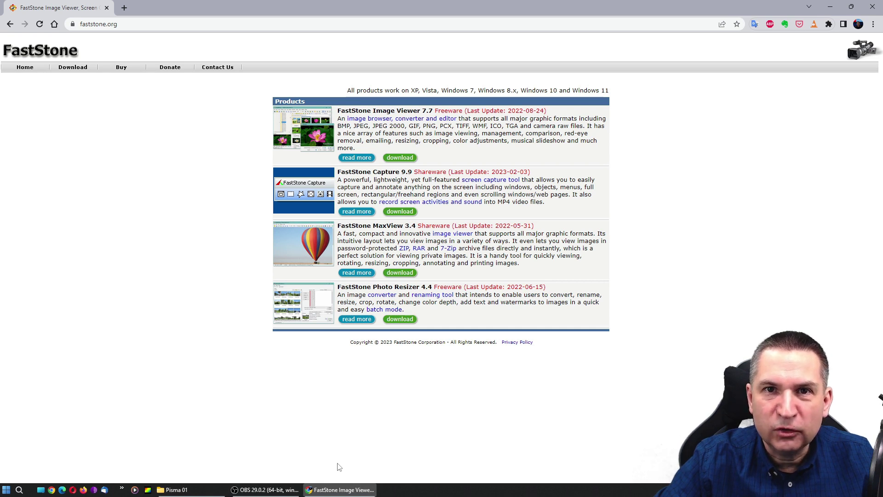
click(406, 159)
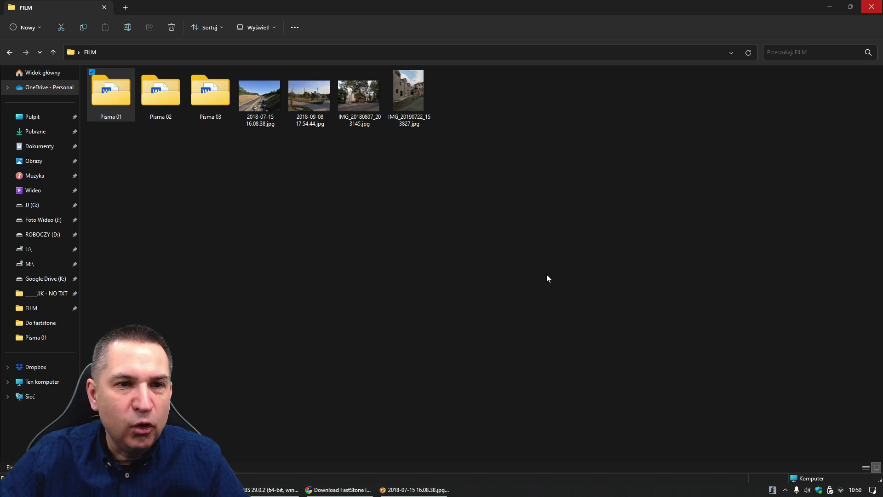
In the FILM folder, open the photo 2018-07-15 16.08.38.jpg with FastStone Image Viewer, setting it to always open .jpg files.
right_click(271, 112)
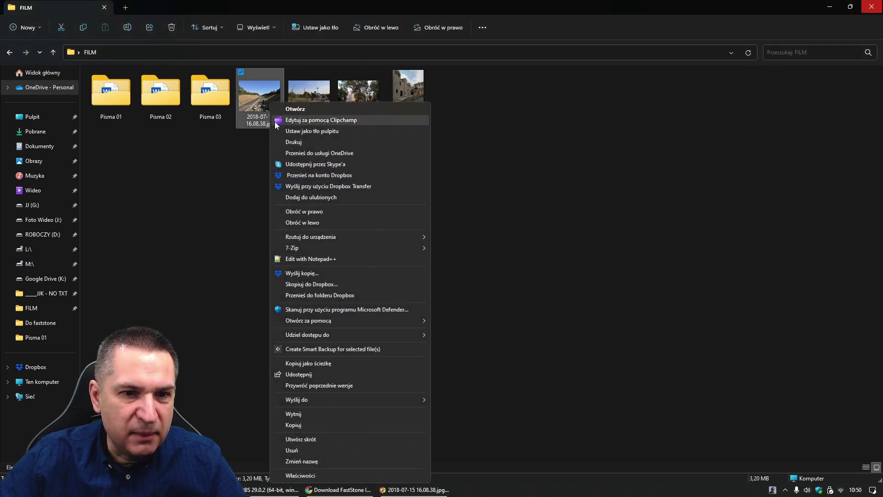
mouse_move(325, 320)
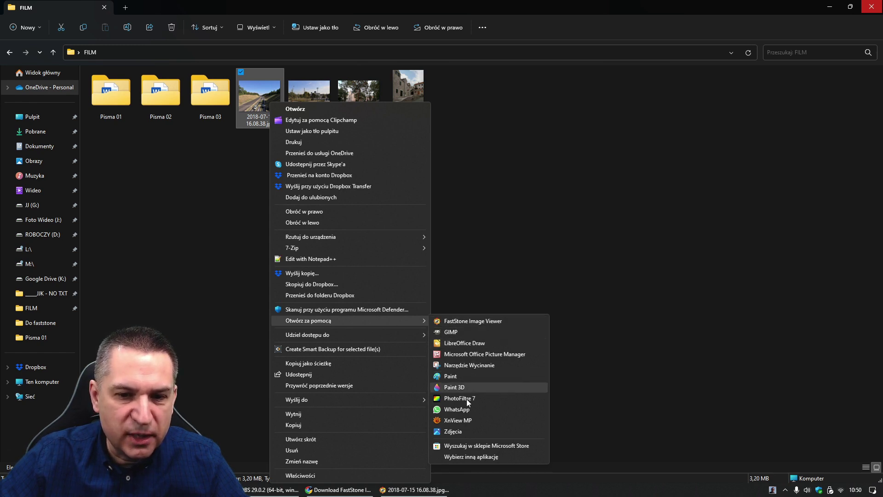
click(468, 458)
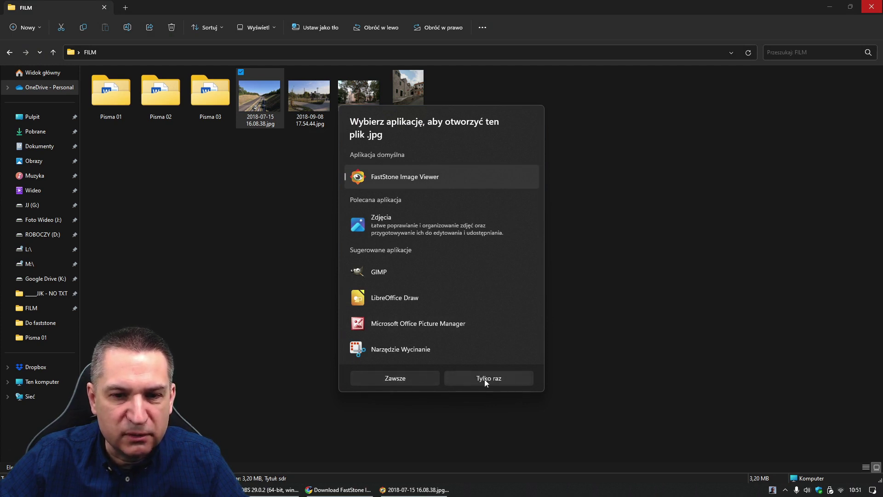
click(410, 379)
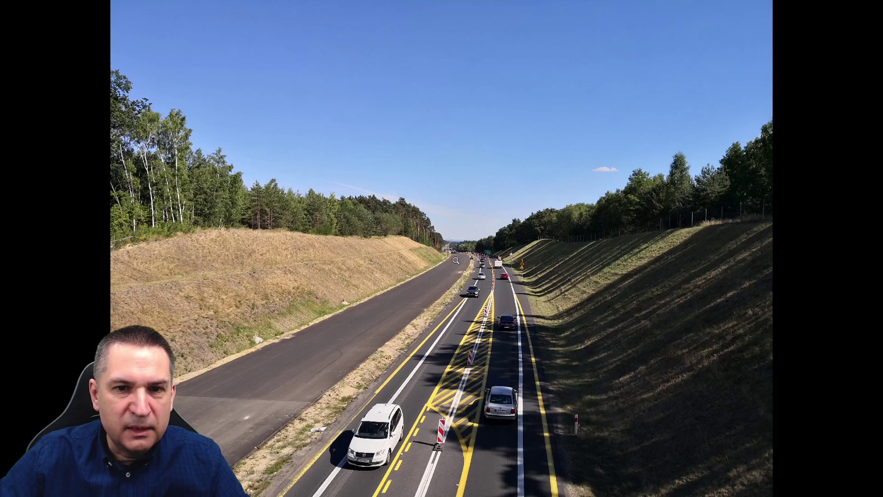
Leave the full-screen photo, open the batch file rename tool and add the four JPG photos from the FILM folder to its list.
double_click(465, 249)
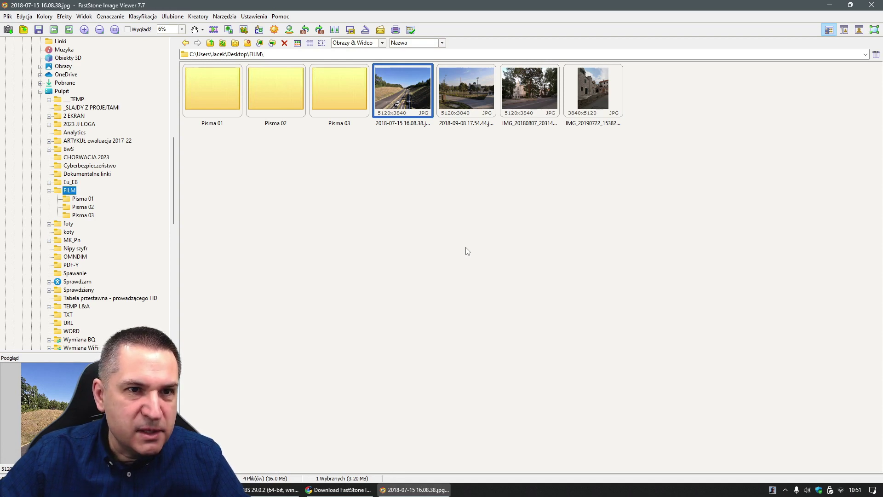
click(219, 17)
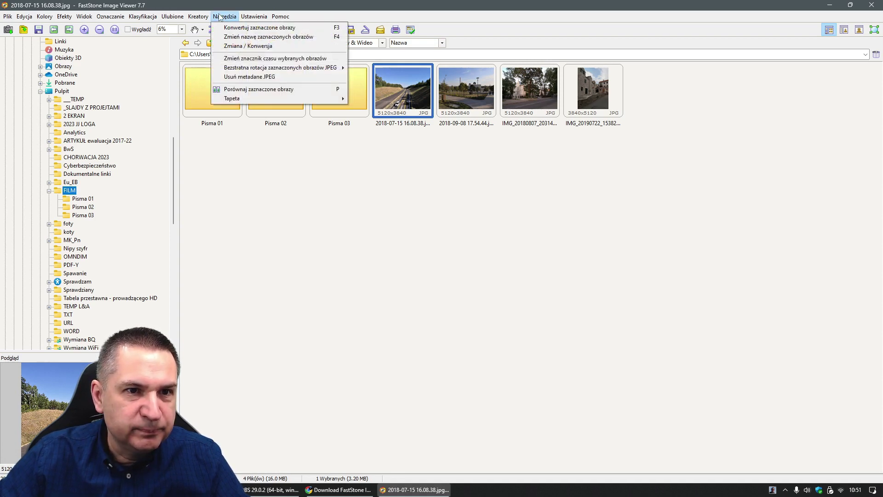
click(240, 47)
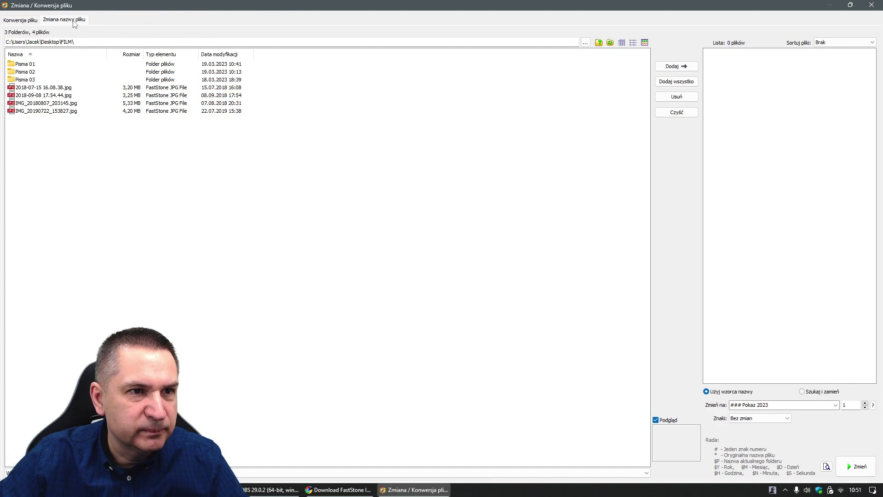
drag(93, 141, 12, 88)
click(673, 68)
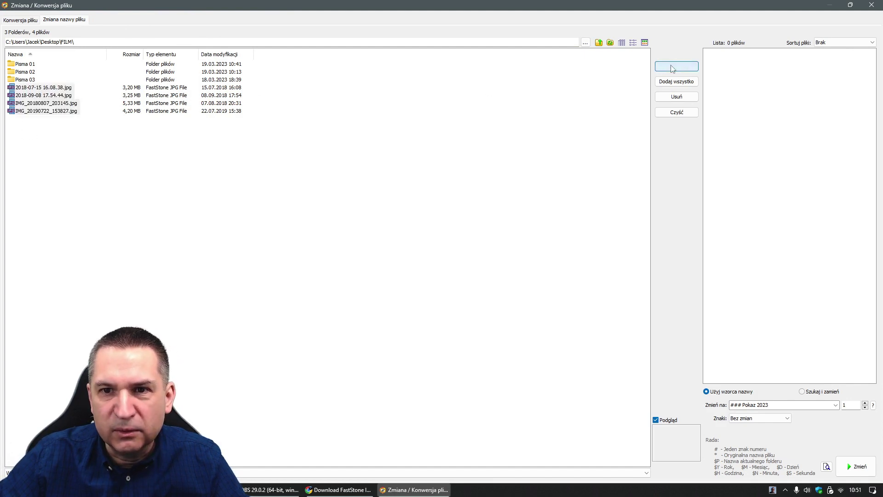
Batch rename the listed photos using the name template "## Foto 2023".
click(774, 405)
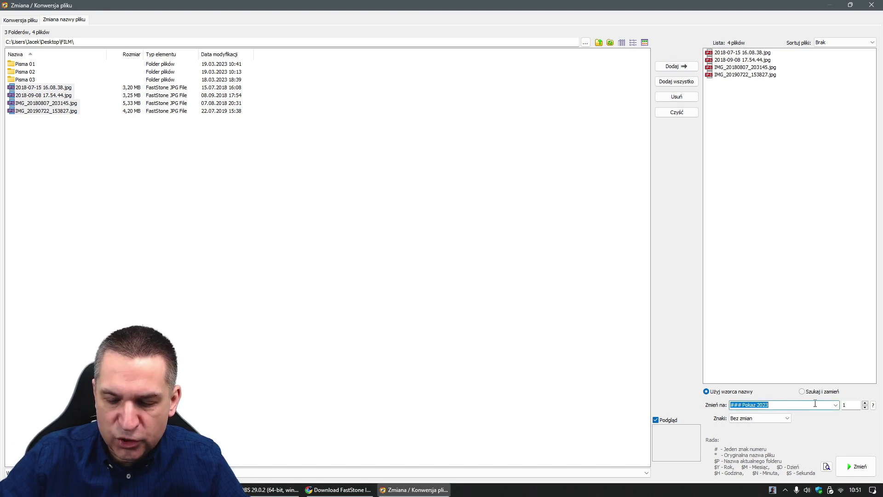
key(BackSpace)
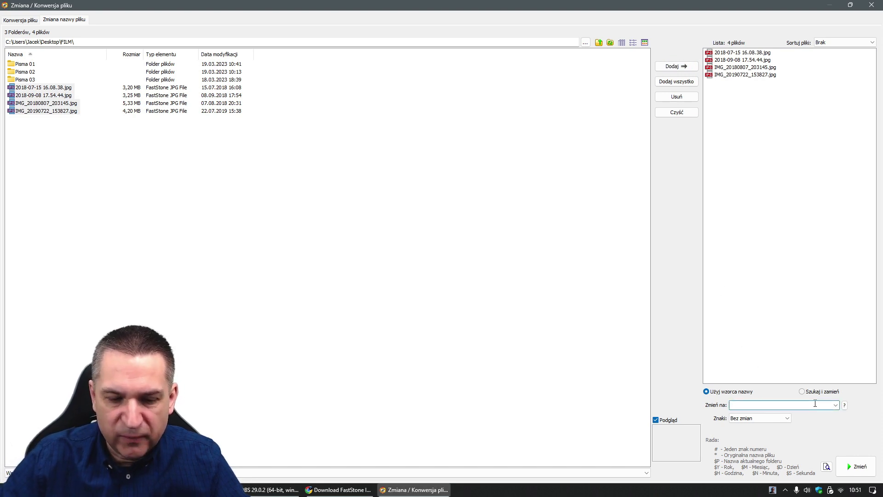
text(##)
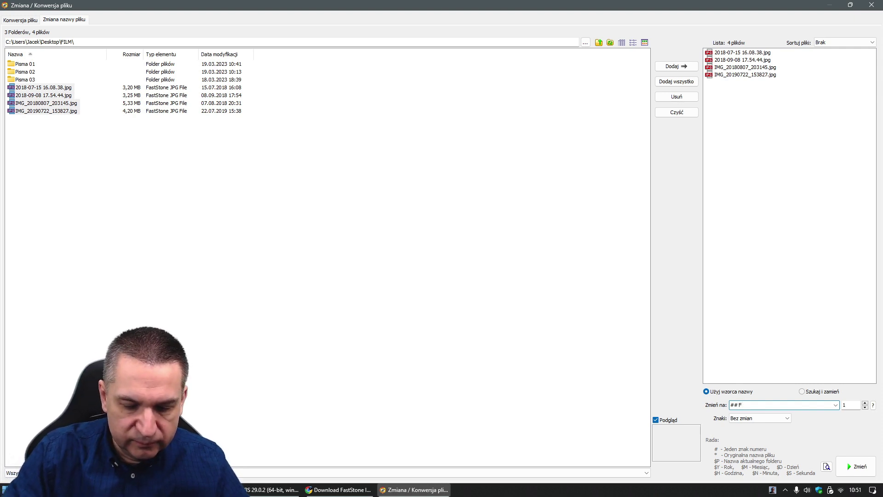
text(Foto 2023)
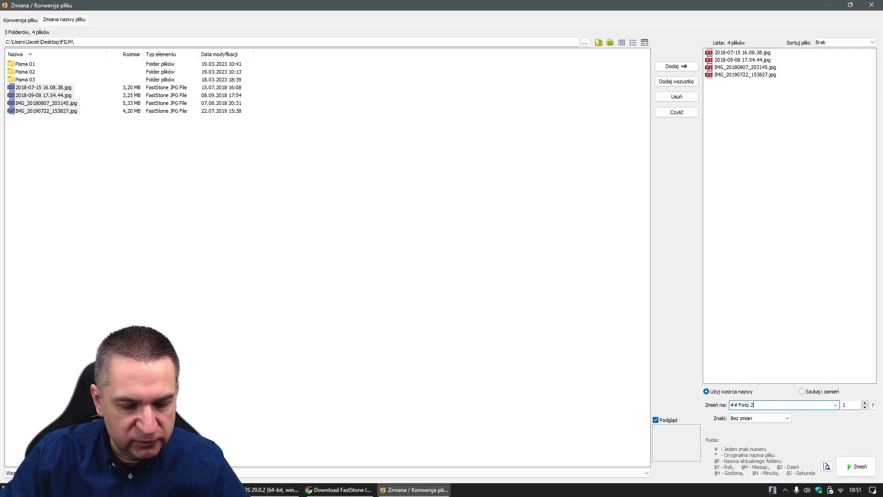
click(860, 467)
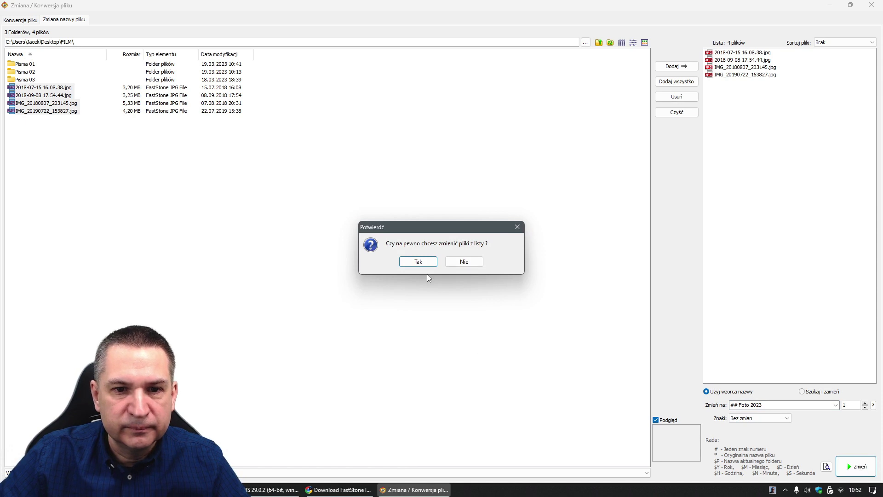
click(421, 260)
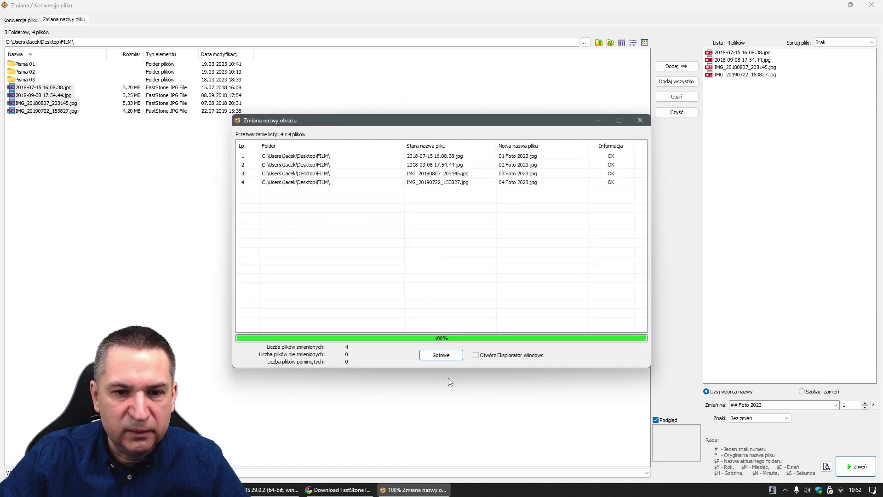
click(450, 357)
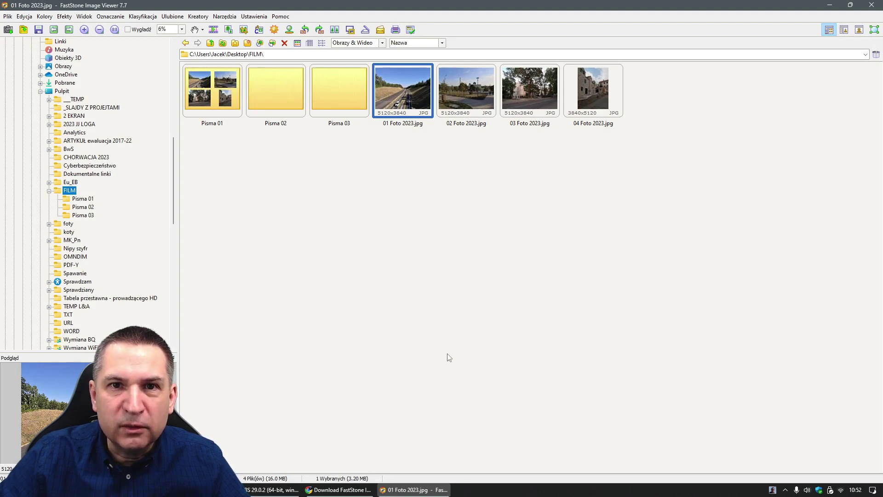
Open the Pisma 02 folder in the batch rename tool, show all file types and add all its documents to the list.
double_click(282, 89)
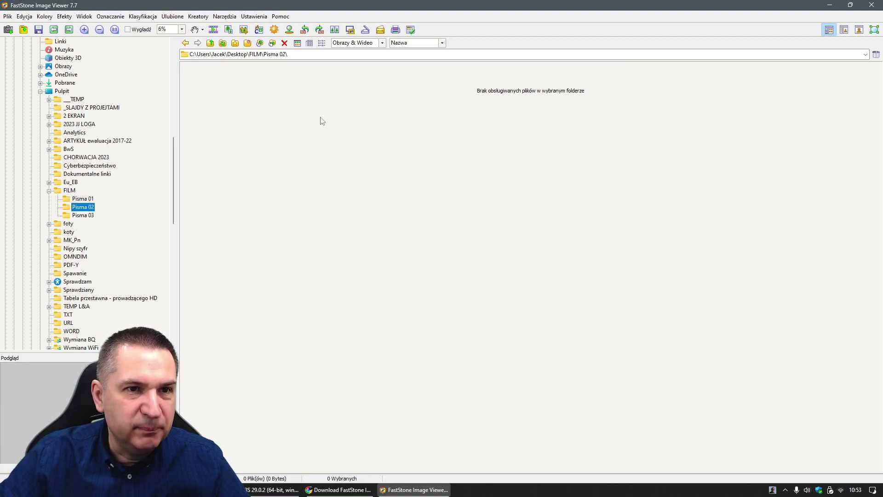
click(223, 17)
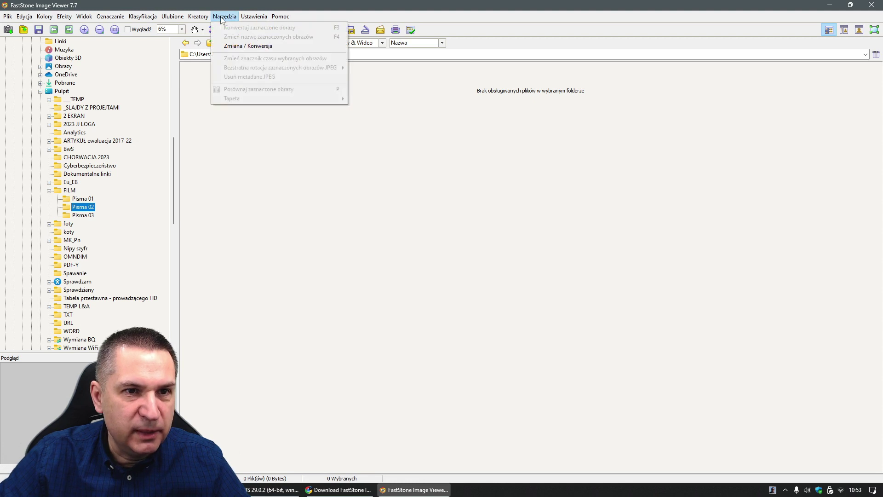
click(245, 47)
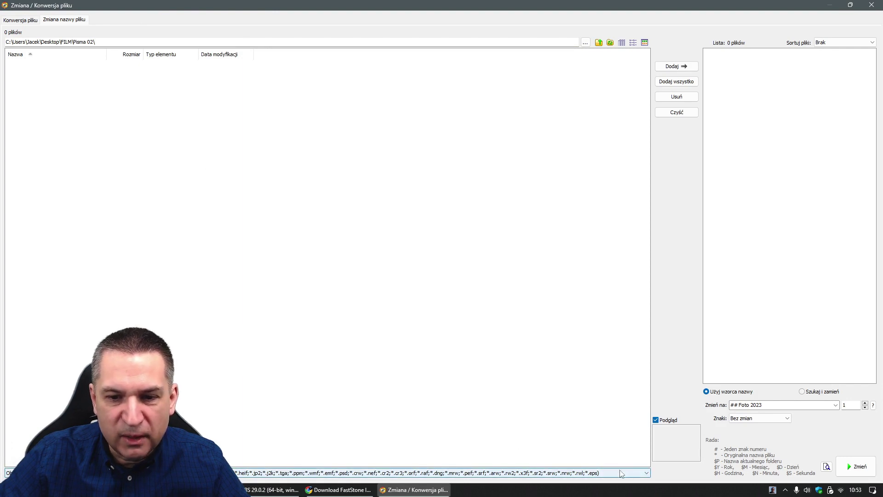
click(647, 473)
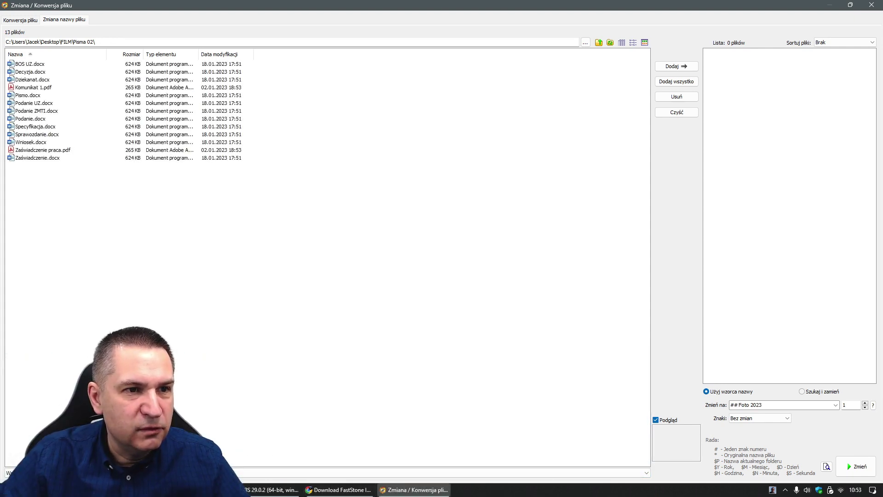
drag(184, 229, 7, 61)
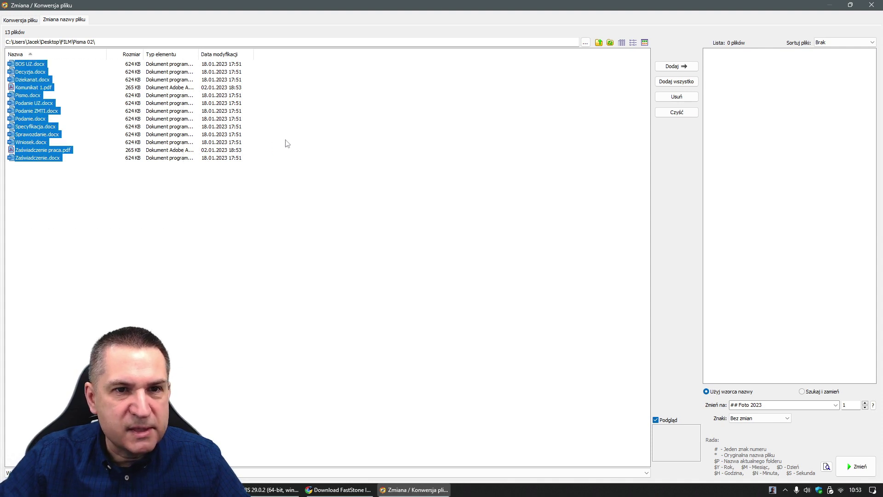
click(686, 67)
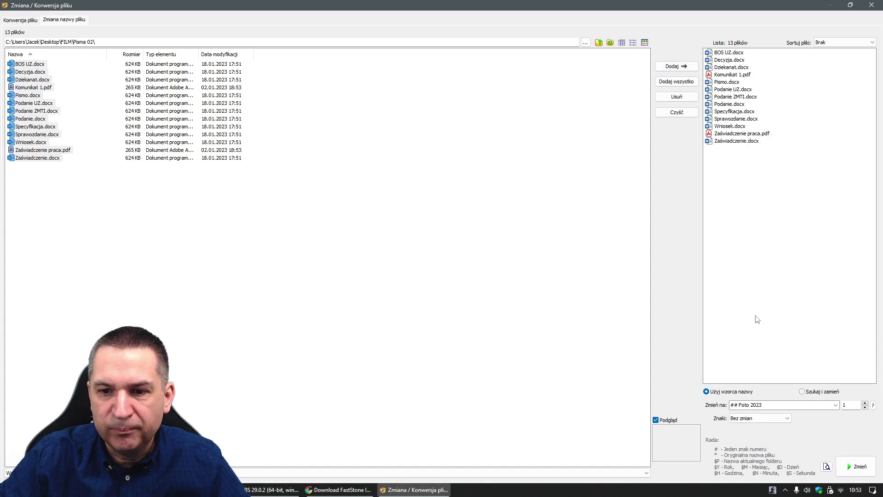
Batch rename the listed documents using the name template "Pisma ###" with numbering starting at 234.
click(782, 405)
key(BackSpace)
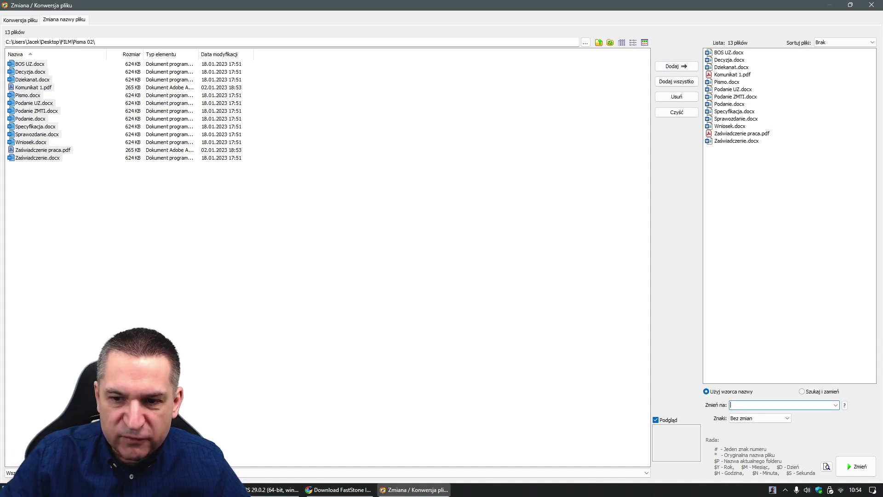
text(Pisma)
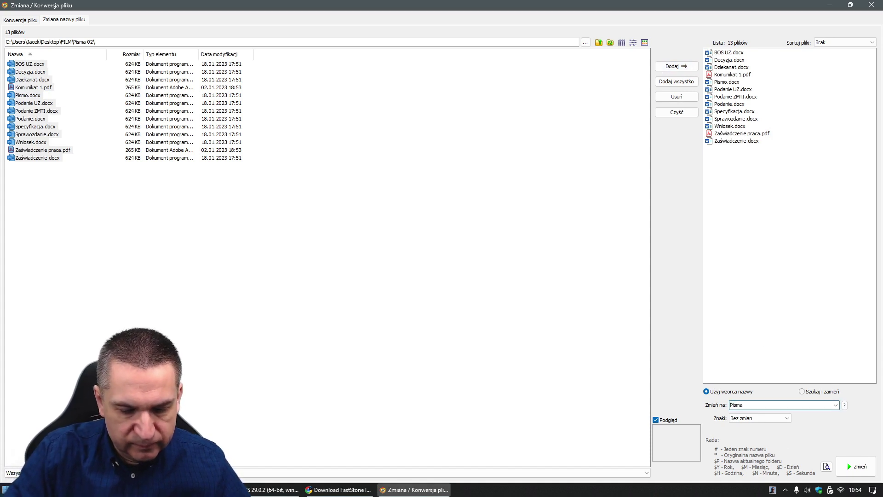
text( ###)
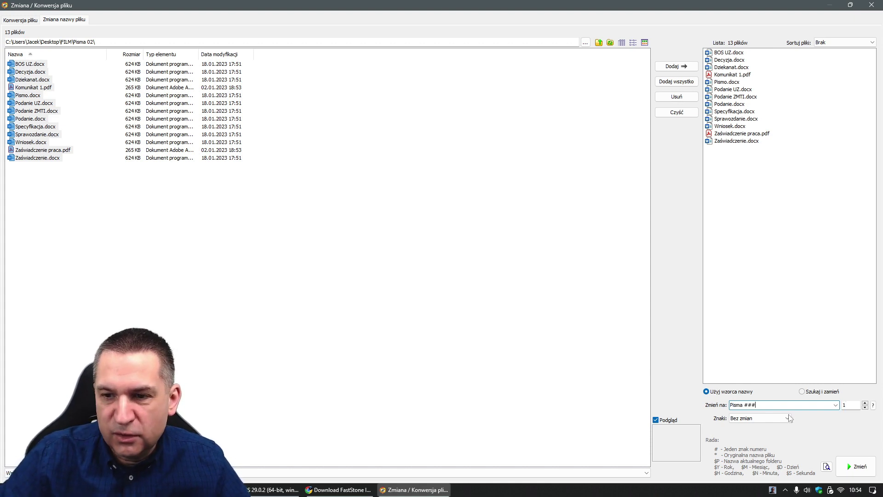
double_click(852, 404)
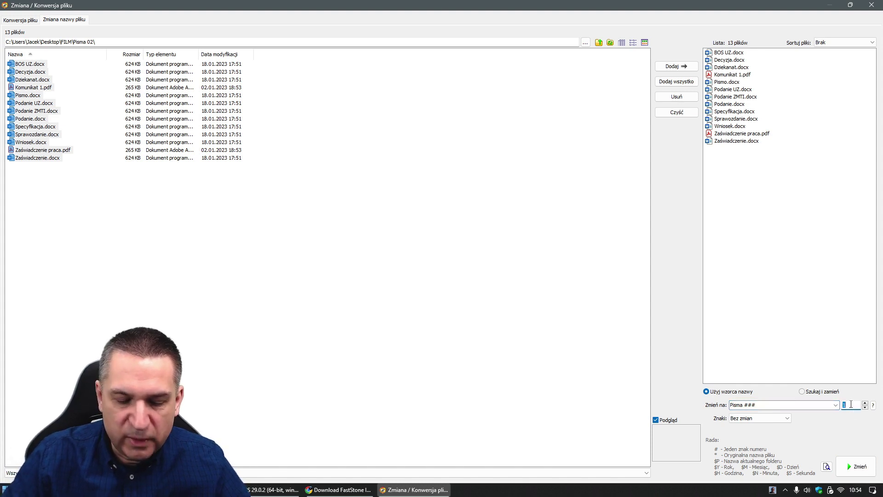
text(234)
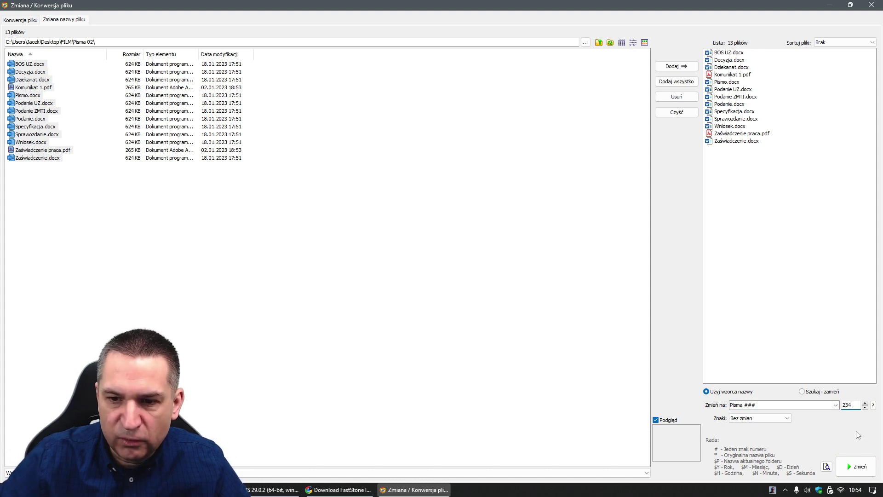
click(864, 471)
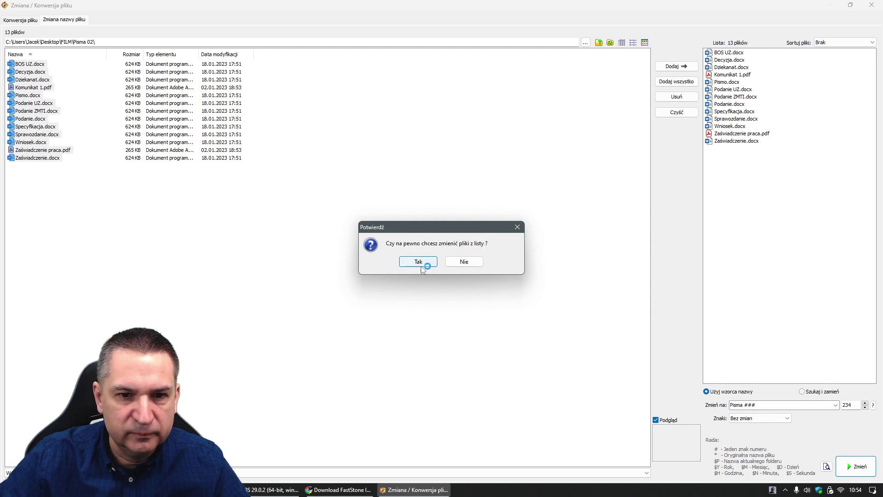
click(422, 266)
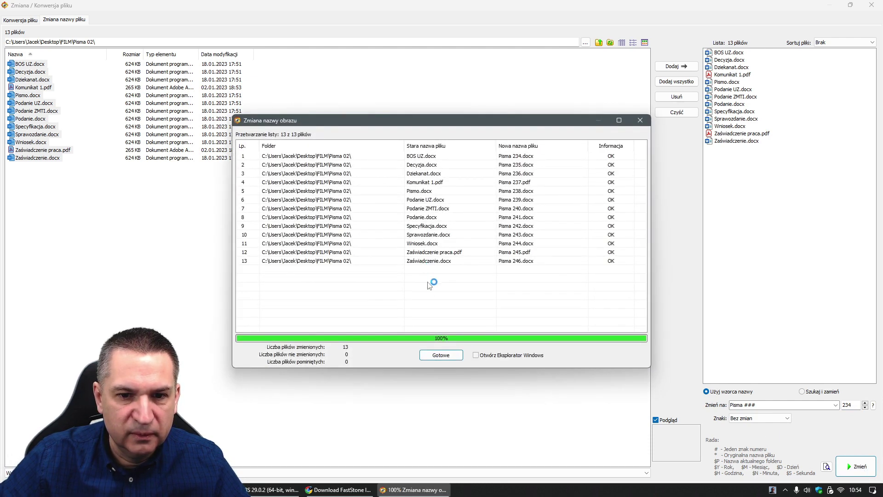
click(435, 356)
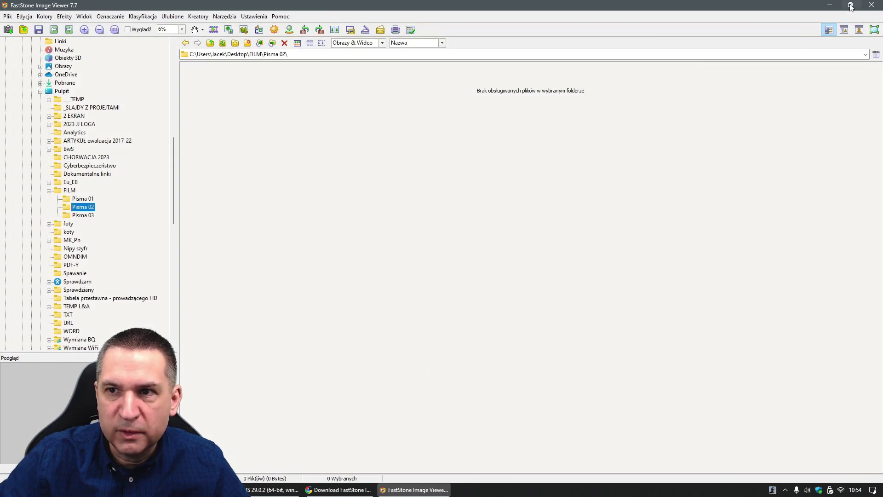
Close the image viewer, show the FILM folder in File Explorer as a detailed list and open Pisma 02 to check the file names.
click(871, 5)
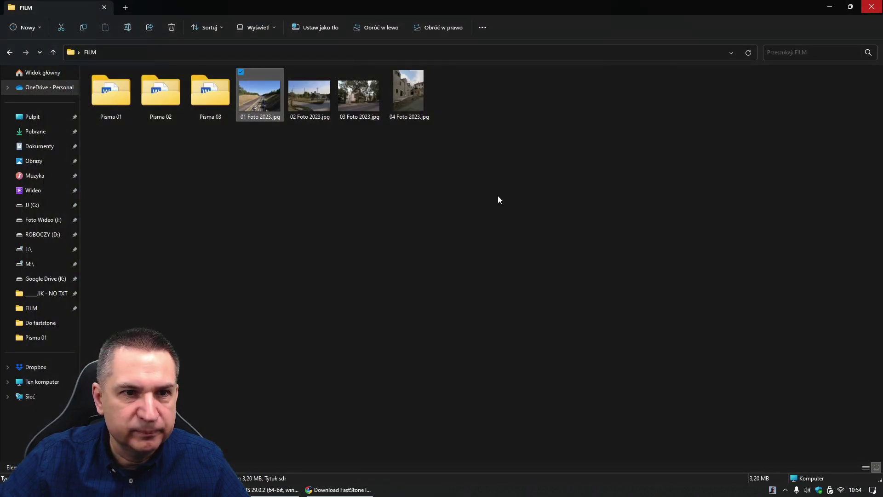
click(866, 467)
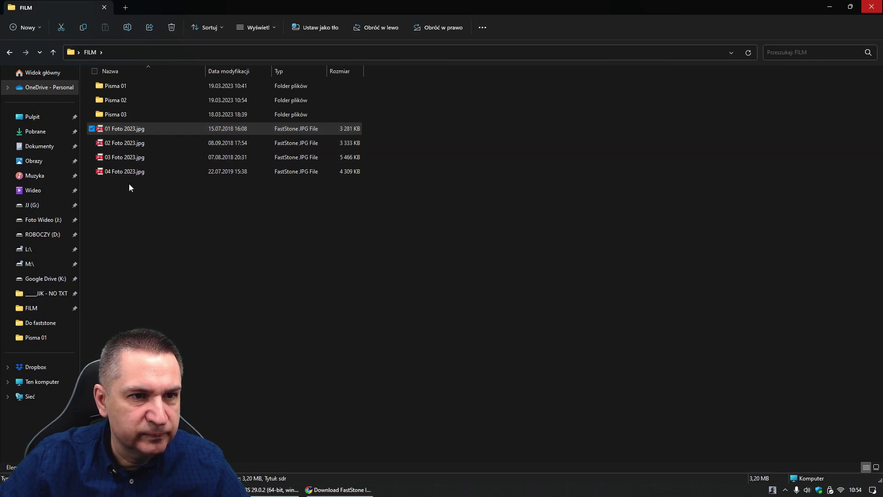
double_click(113, 101)
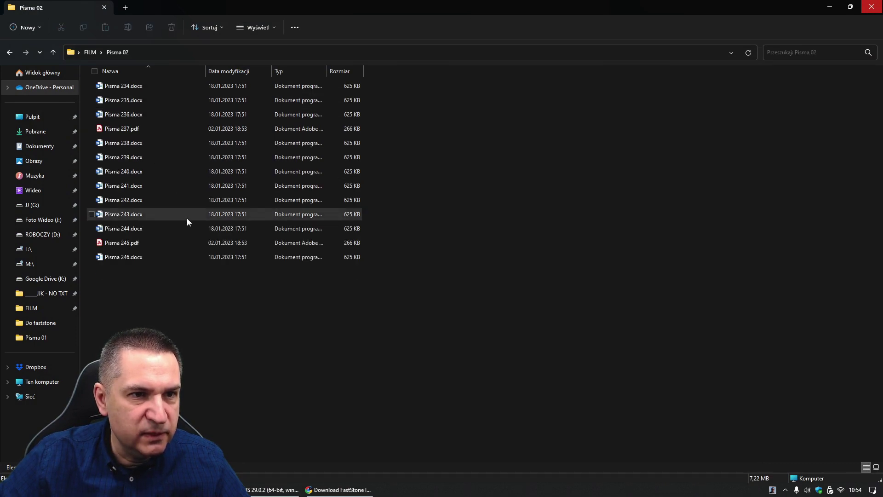